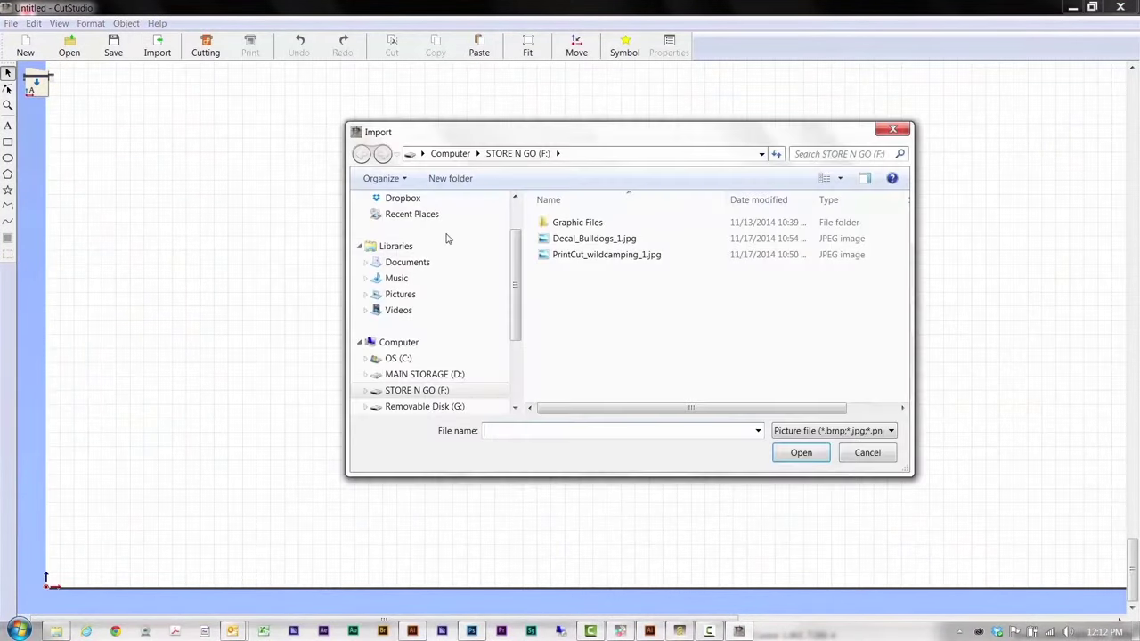
Import Decal_Bulldogs_1.jpg, extract its contour lines at raised density, and hide the image.
left_click(588, 239)
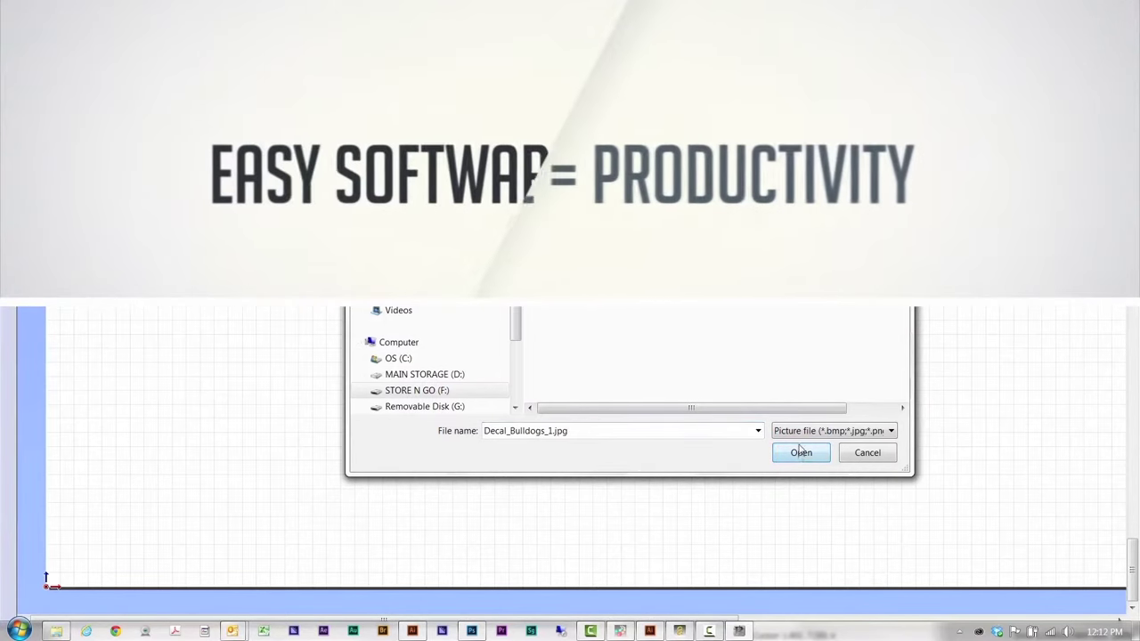
left_click(800, 454)
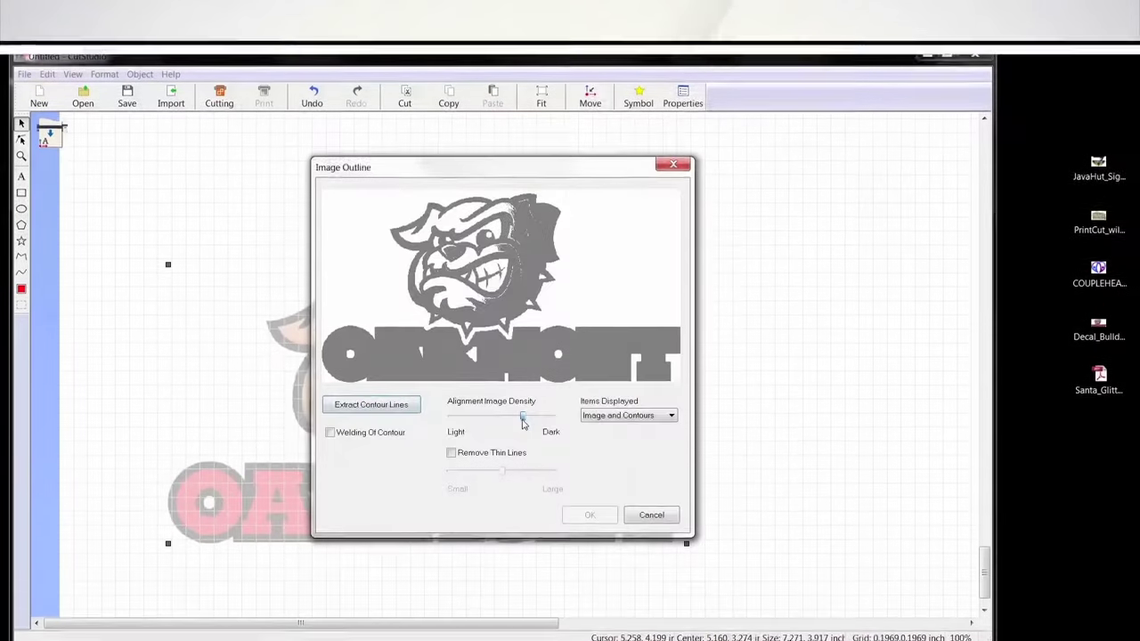
left_click_drag(523, 423, 534, 381)
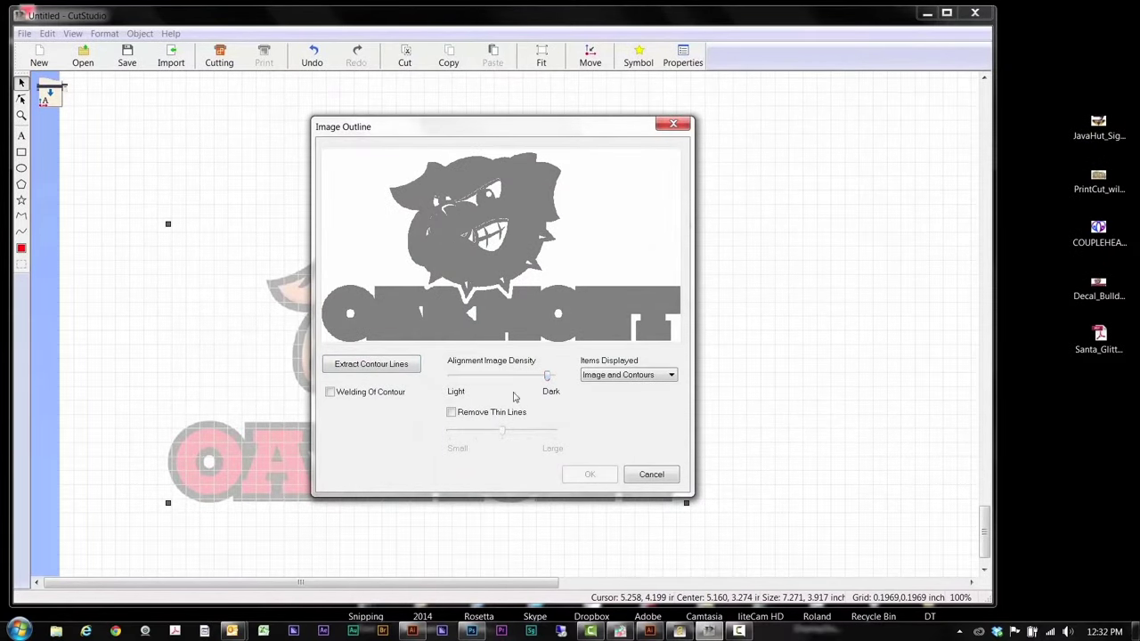
left_click(589, 475)
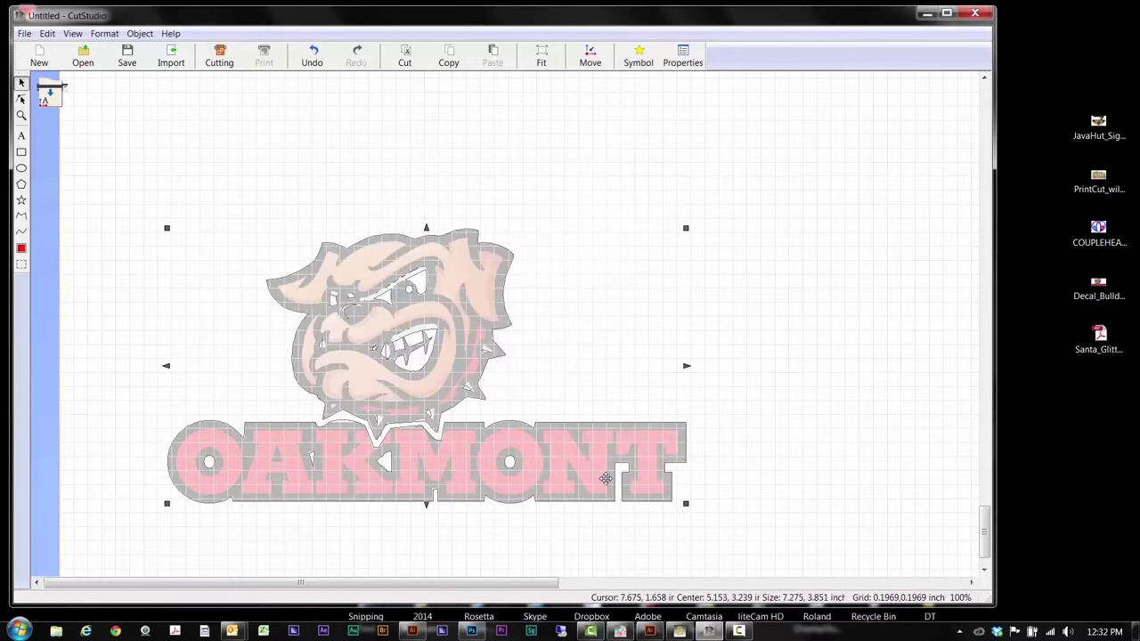
left_click(104, 111)
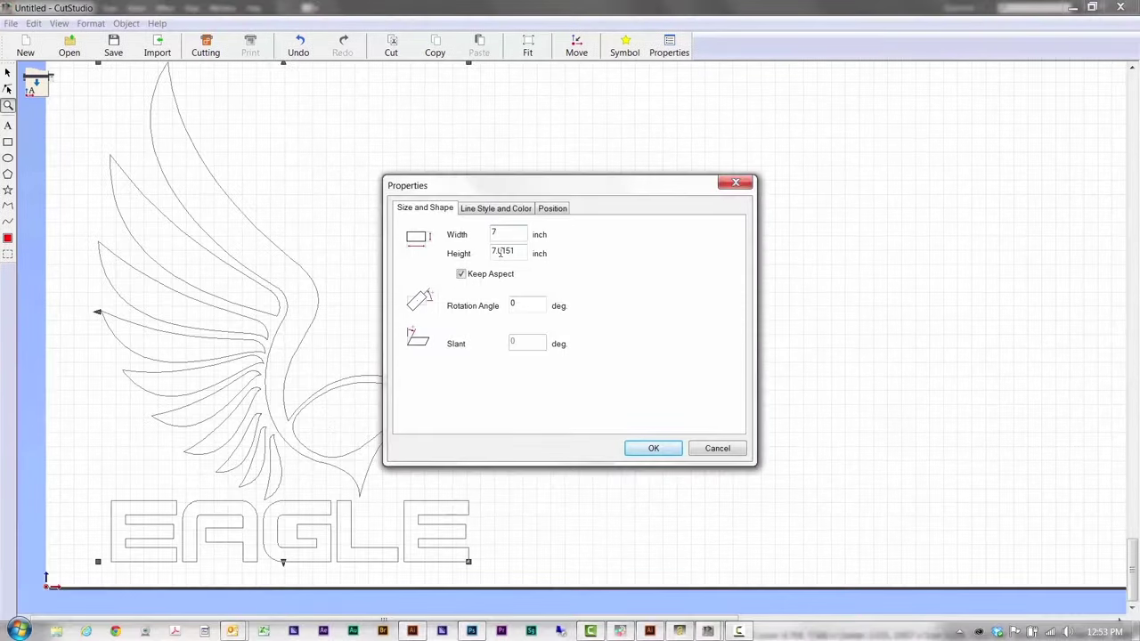
Resize the eagle to 7 inches wide, mirror it, and set the new text to Brush Script MT.
left_click(653, 449)
left_click(230, 113)
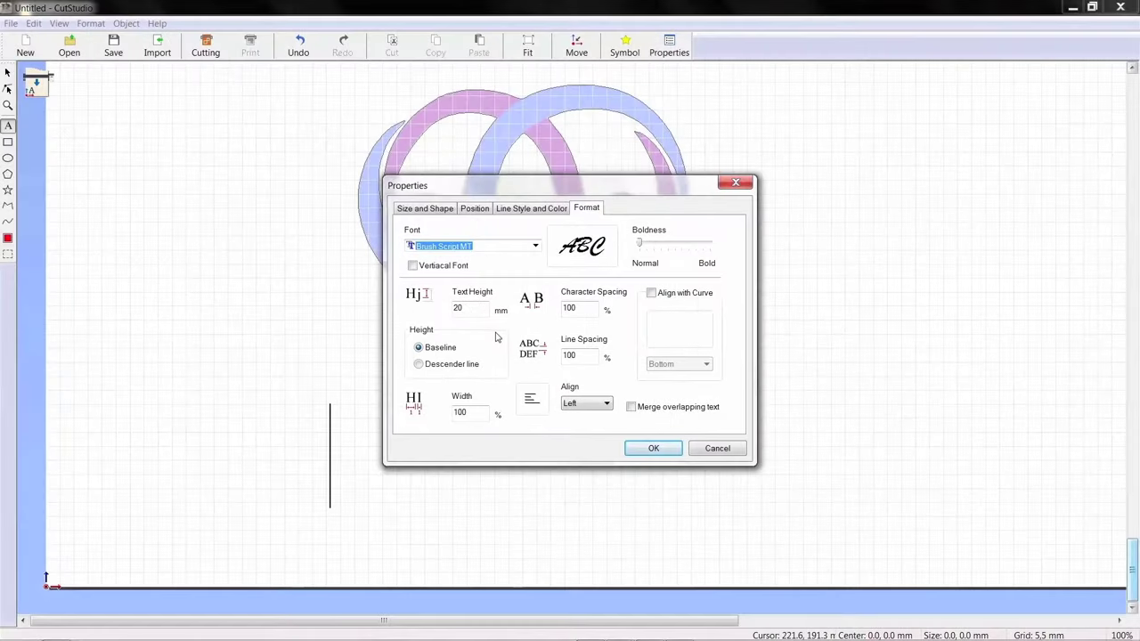
left_click(652, 449)
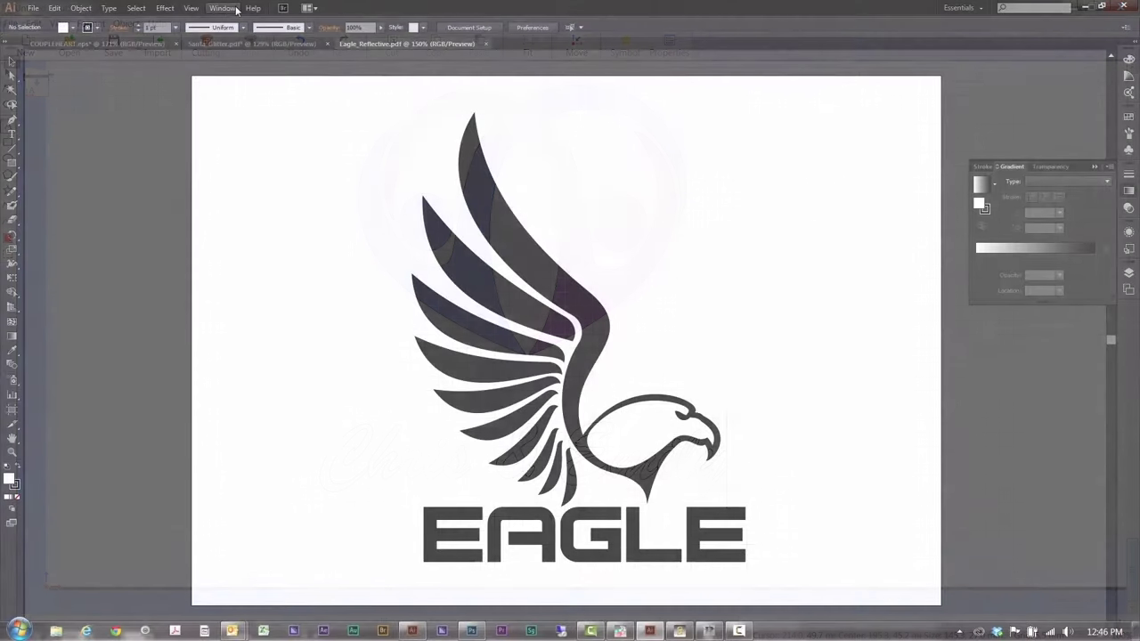
Open the CutStudioPlugIn extension panel and send the eagle artwork to CutStudio.
left_click(224, 8)
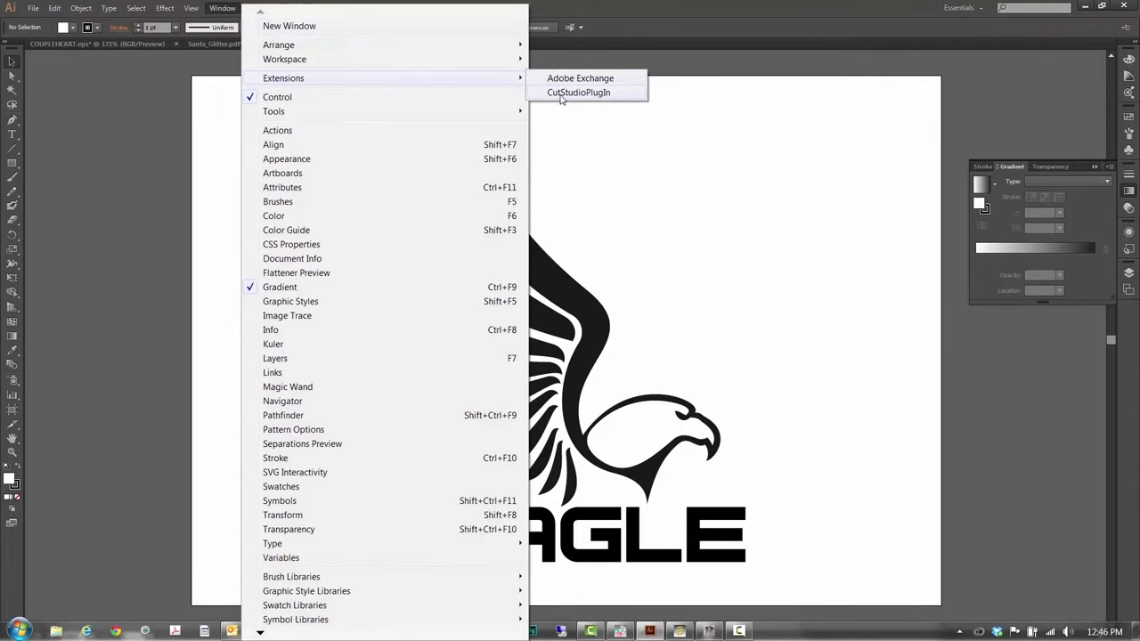
left_click(561, 94)
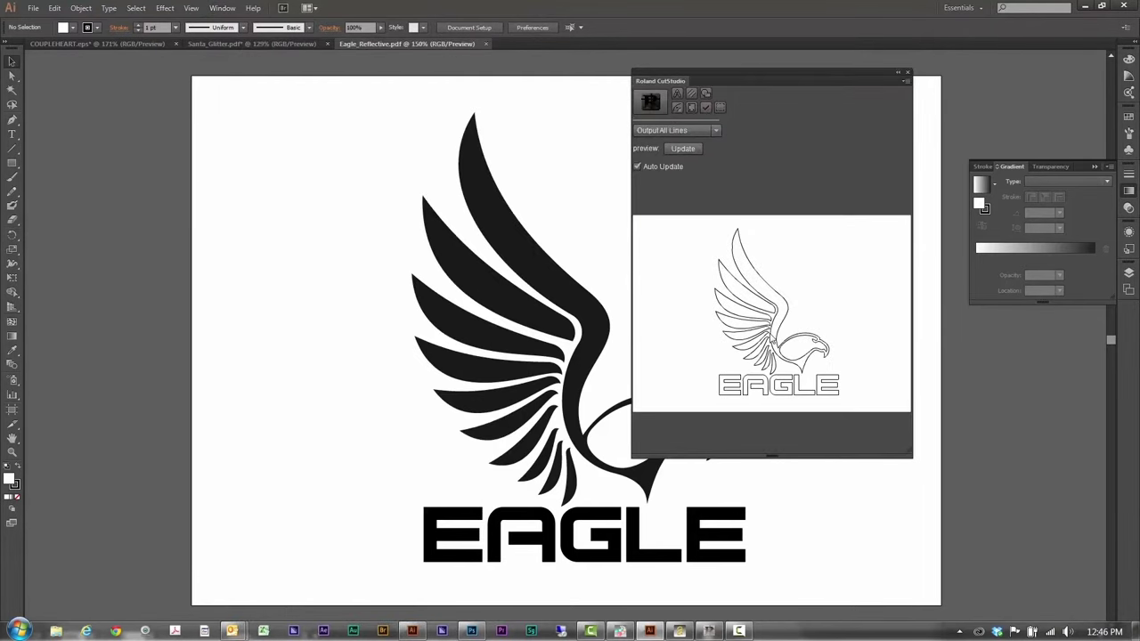
left_click(654, 108)
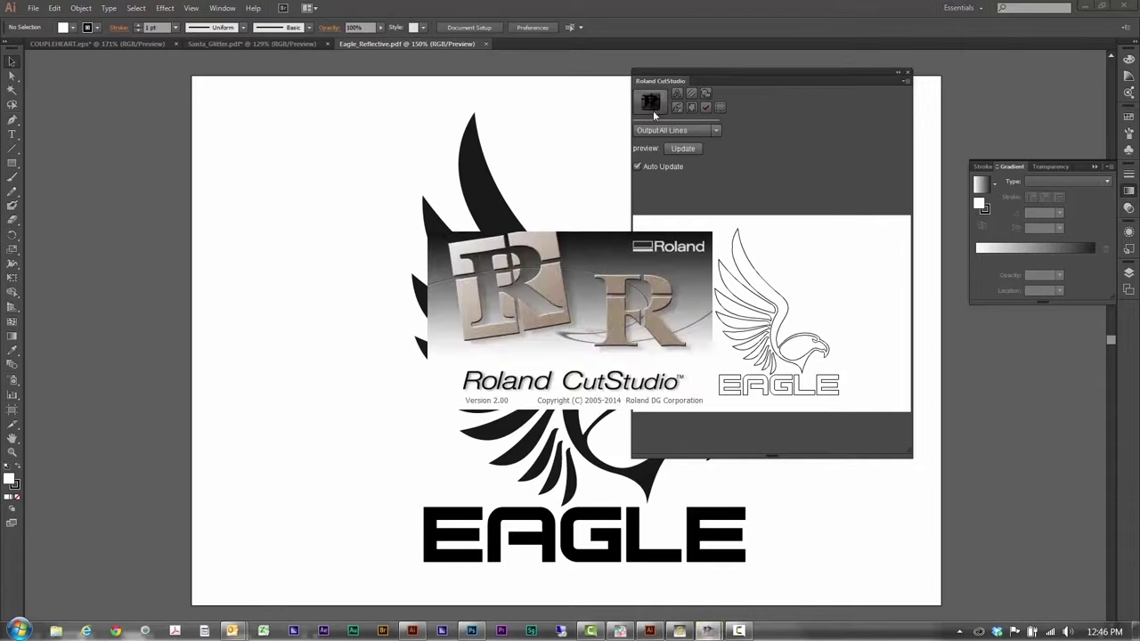